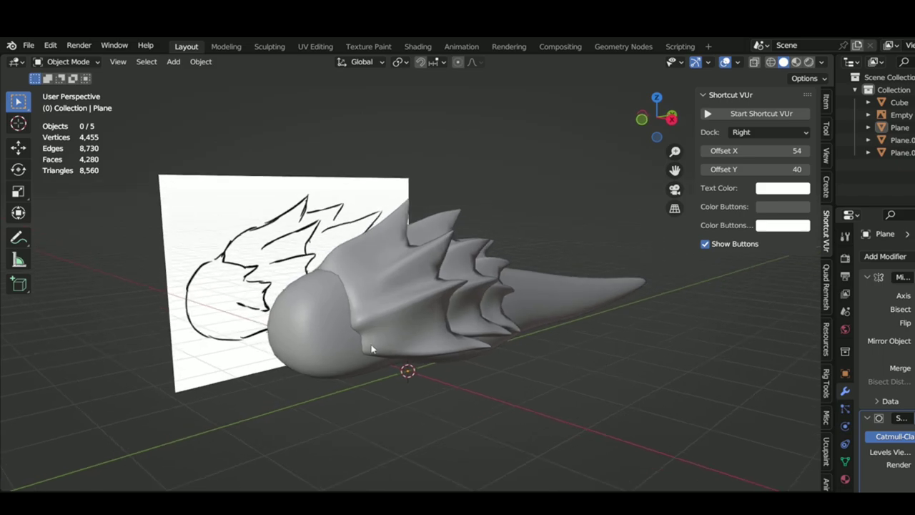
# Select the front spiked shell behind the creature's head and enter Edit Mode
pyautogui.click(382, 332)
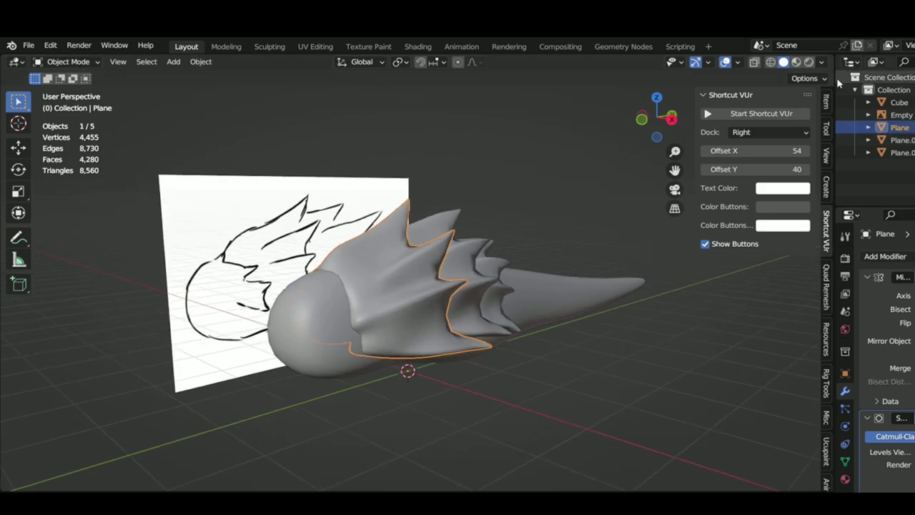
pyautogui.click(821, 63)
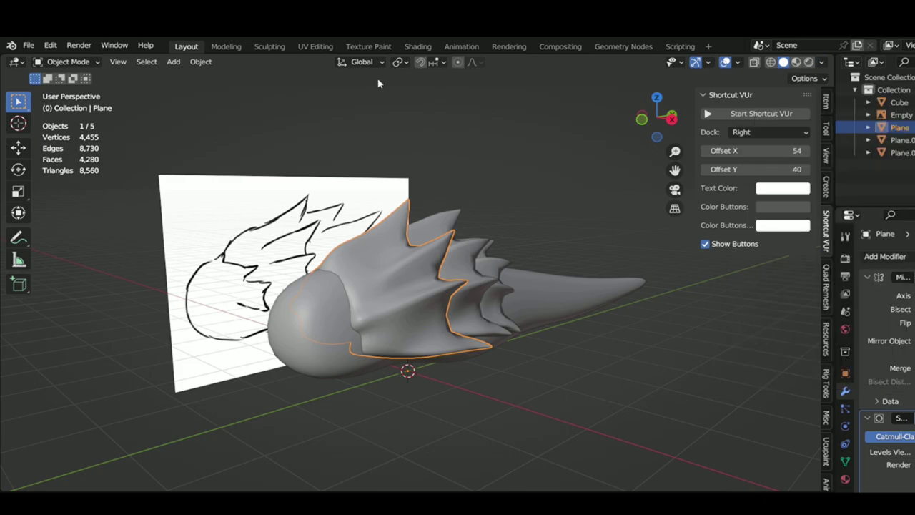
pyautogui.click(91, 62)
pyautogui.click(73, 89)
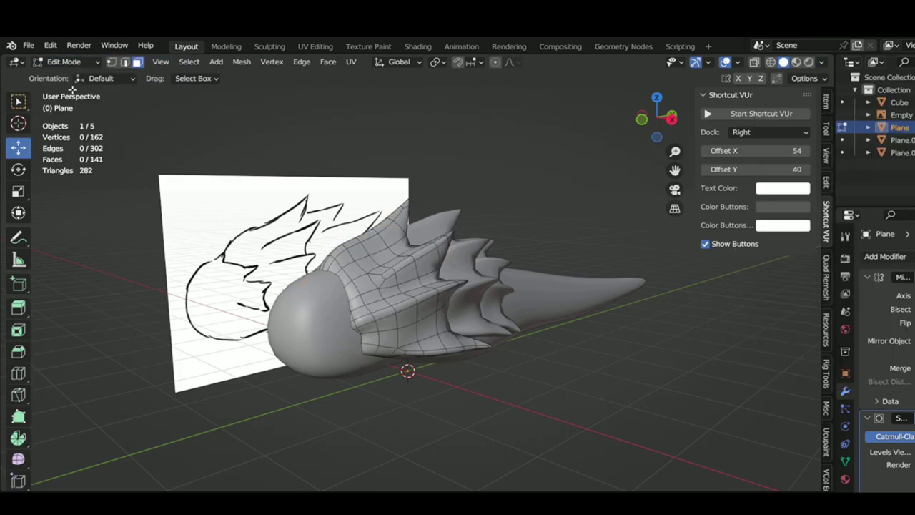
pyautogui.moveTo(480, 163); pyautogui.dragTo(514, 214, button='middle')
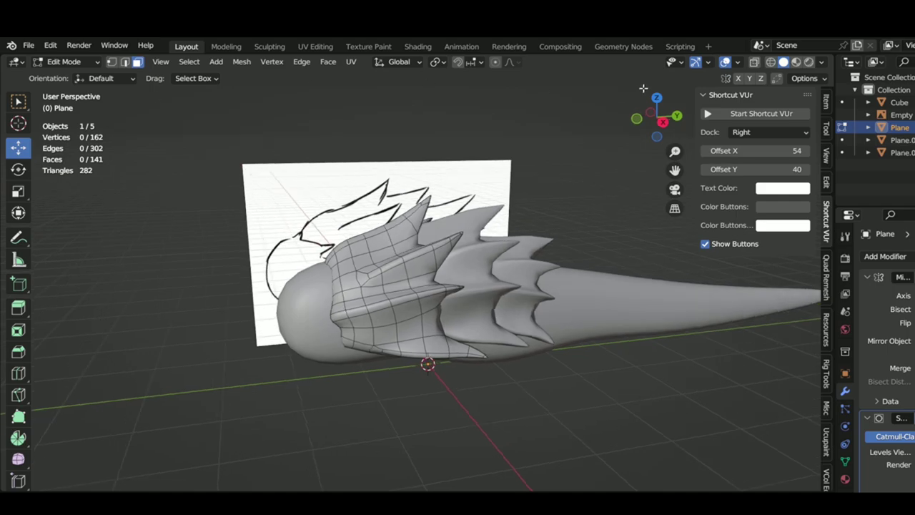
# Turn on the Face Orientation overlay for the viewport
pyautogui.click(739, 63)
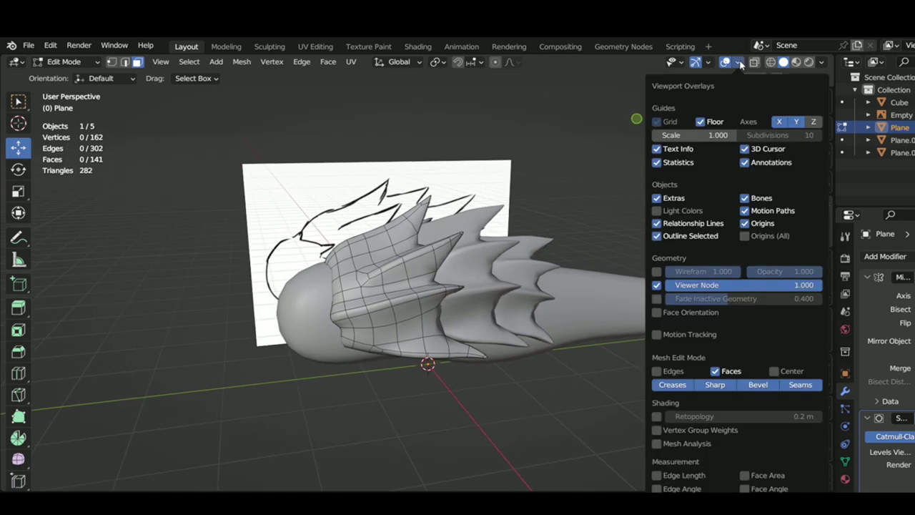
pyautogui.click(658, 315)
pyautogui.moveTo(487, 400); pyautogui.dragTo(489, 323, button='middle')
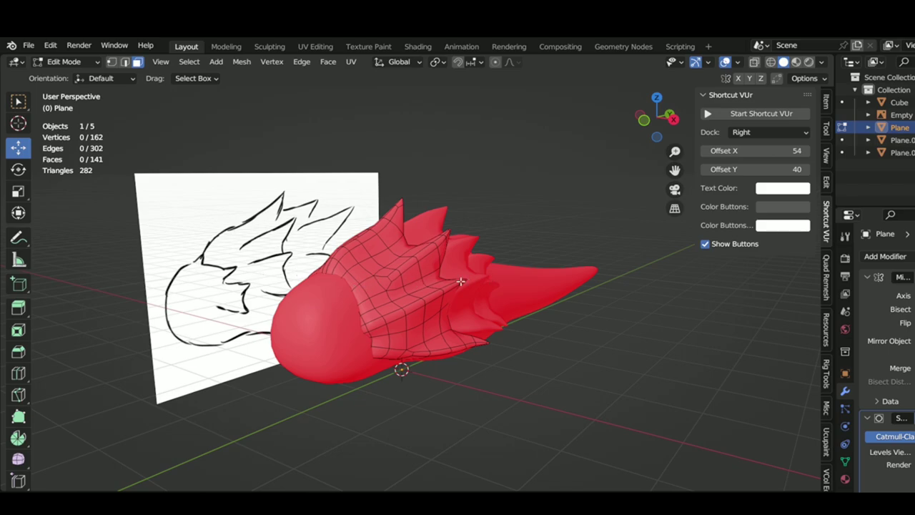
# Try moving a single face on the side of the spiked shell, and undo the move
pyautogui.moveTo(521, 296); pyautogui.dragTo(468, 328, button='middle')
pyautogui.scroll(4, 521, 310)
pyautogui.click(428, 336)
pyautogui.press('g')
pyautogui.click(431, 316)
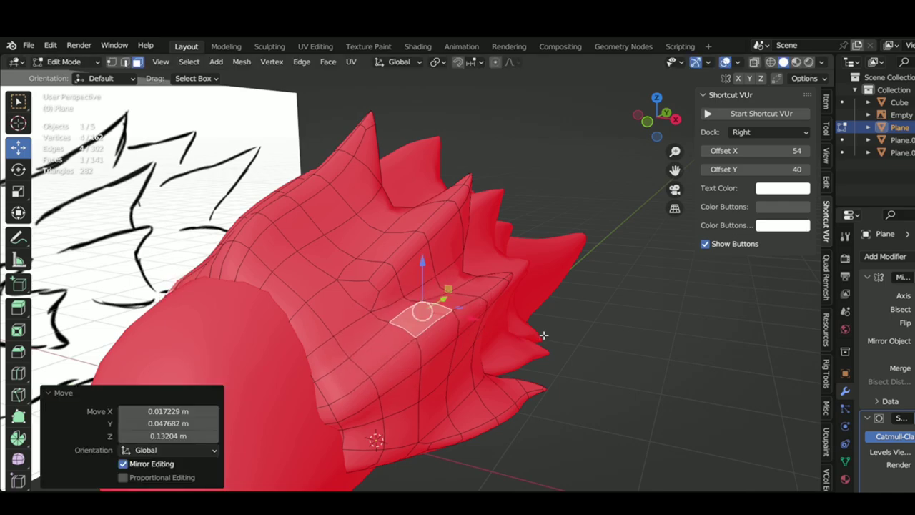
pyautogui.hotkey('ctrl', 'z')
pyautogui.hotkey('ctrl', 'z')
pyautogui.moveTo(567, 324)
pyautogui.mouseDown(button='middle')
pyautogui.moveTo(496, 334)
pyautogui.moveTo(563, 330)
pyautogui.moveTo(406, 301)
pyautogui.mouseUp(button='middle')
pyautogui.scroll(-3, 545, 343)
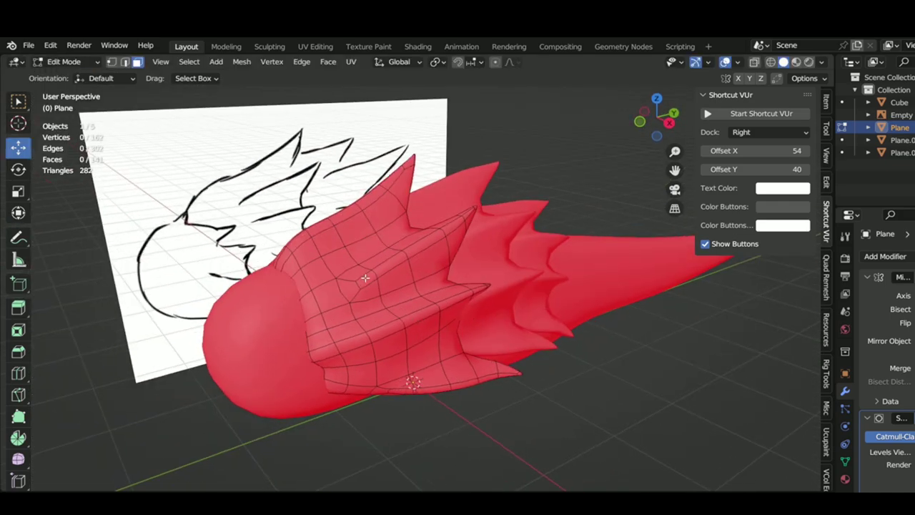
pyautogui.press('r')
pyautogui.click(454, 290)
pyautogui.press('g')
pyautogui.click(453, 287)
pyautogui.click(570, 295)
pyautogui.moveTo(570, 296); pyautogui.dragTo(590, 298, button='middle')
pyautogui.scroll(3, 523, 322)
pyautogui.scroll(4, 550, 321)
pyautogui.moveTo(550, 321)
pyautogui.mouseDown(button='middle')
pyautogui.moveTo(579, 304)
pyautogui.moveTo(525, 292)
pyautogui.moveTo(555, 276)
pyautogui.moveTo(486, 314)
pyautogui.moveTo(541, 312)
pyautogui.mouseUp(button='middle')
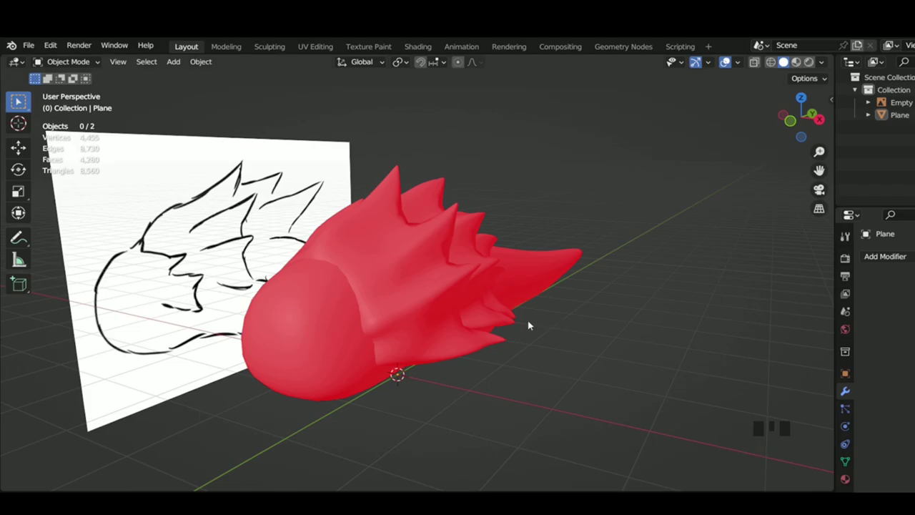
# Select the joined creature mesh and enter Edit Mode
pyautogui.click(492, 304)
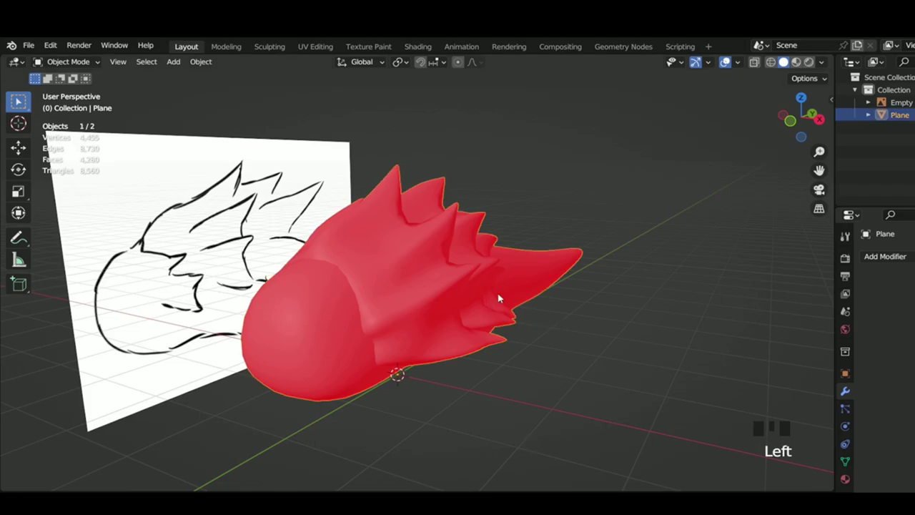
pyautogui.moveTo(496, 302); pyautogui.dragTo(483, 288, button='middle')
pyautogui.click(72, 63)
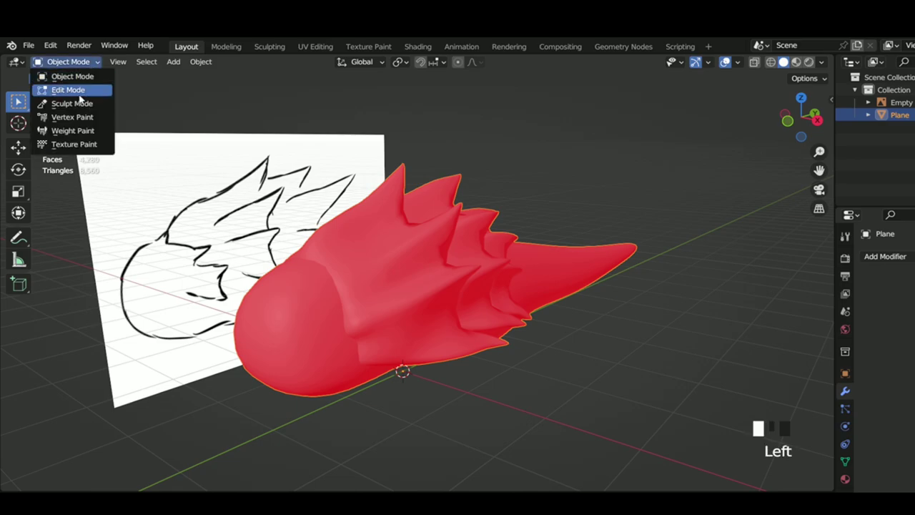
pyautogui.click(80, 93)
# Select all faces of the creature mesh, flip their normals, and clear the selection
pyautogui.moveTo(558, 173); pyautogui.dragTo(602, 200, button='middle')
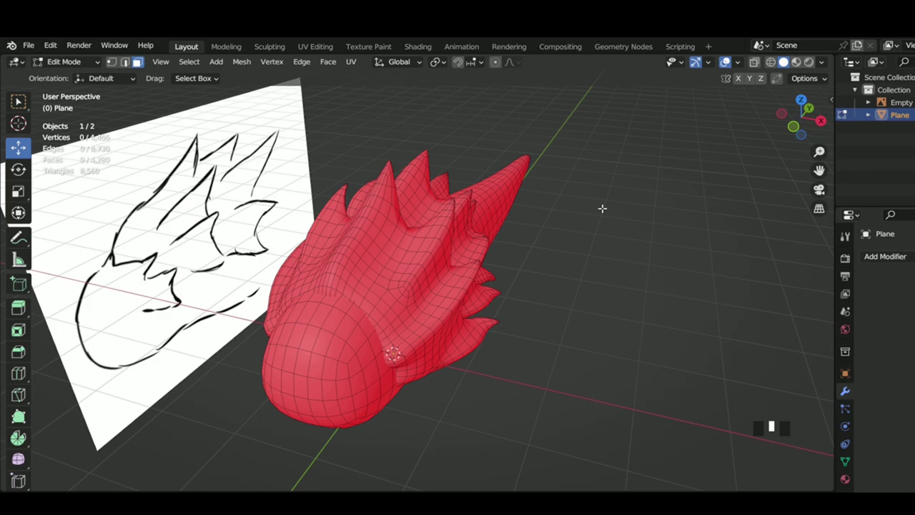
pyautogui.press('a')
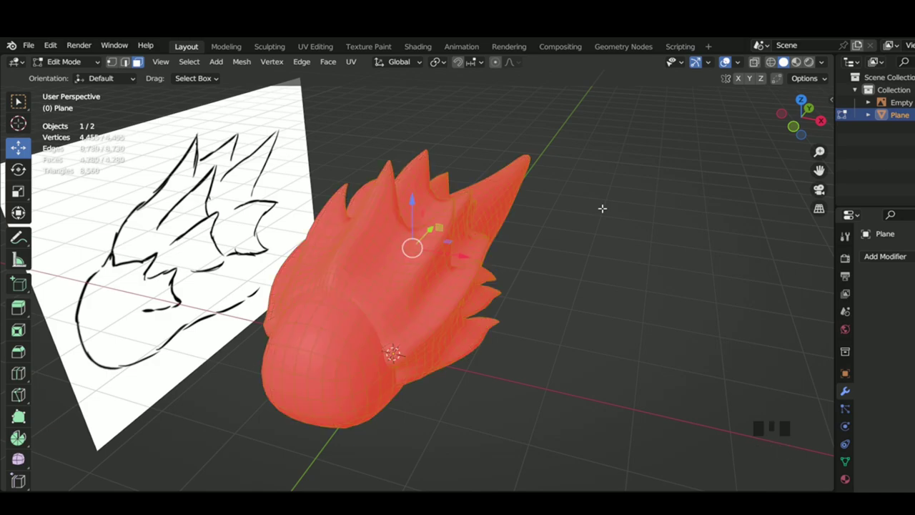
pyautogui.hotkey('alt', 'n')
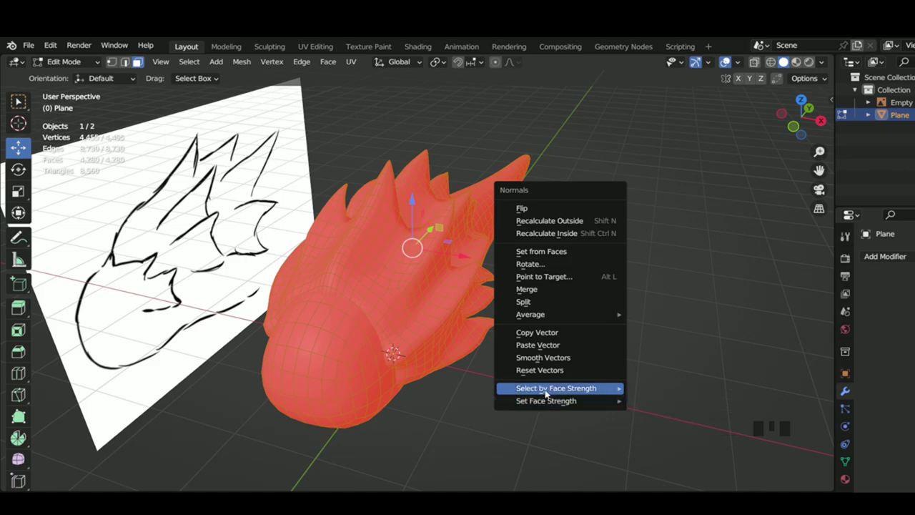
pyautogui.click(557, 209)
pyautogui.click(591, 240)
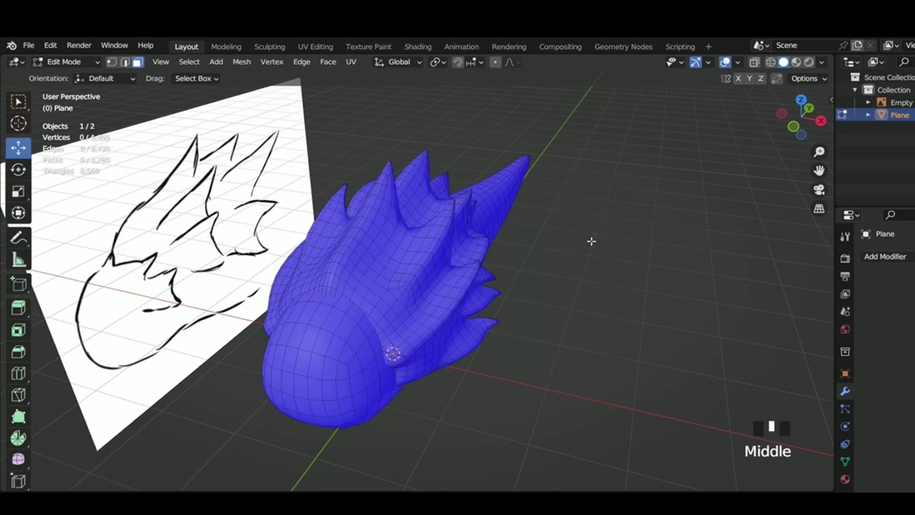
pyautogui.moveTo(592, 241); pyautogui.dragTo(551, 231, button='middle')
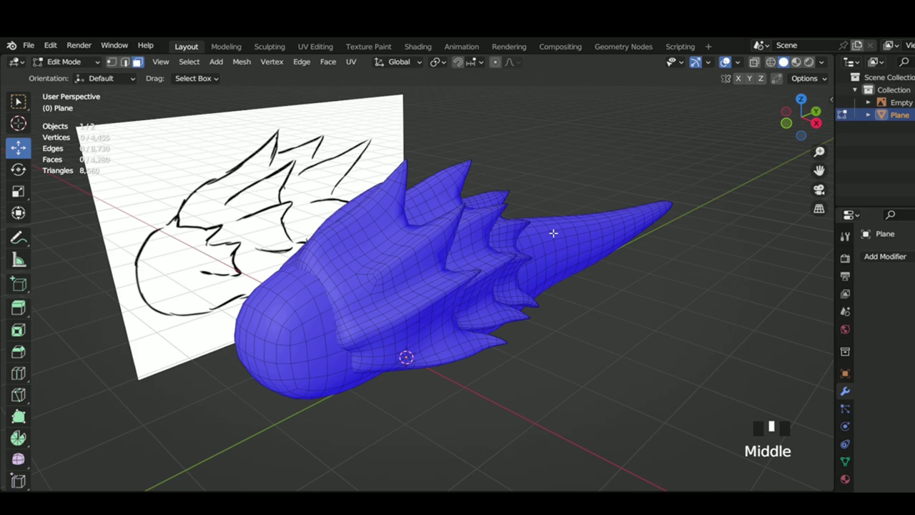
# Return the creature mesh to Object Mode and turn off the Face Orientation overlay
pyautogui.click(63, 62)
pyautogui.click(68, 76)
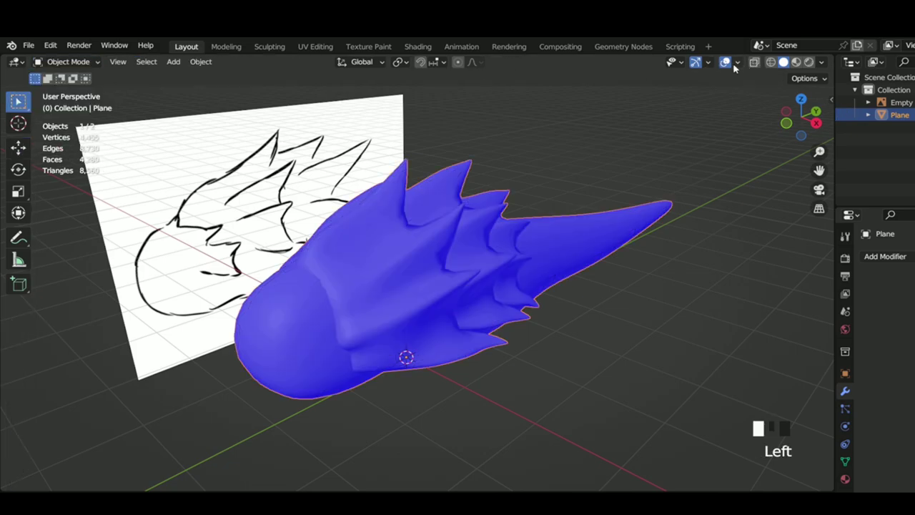
pyautogui.click(735, 65)
pyautogui.click(657, 300)
pyautogui.moveTo(541, 379); pyautogui.dragTo(390, 241, button='middle')
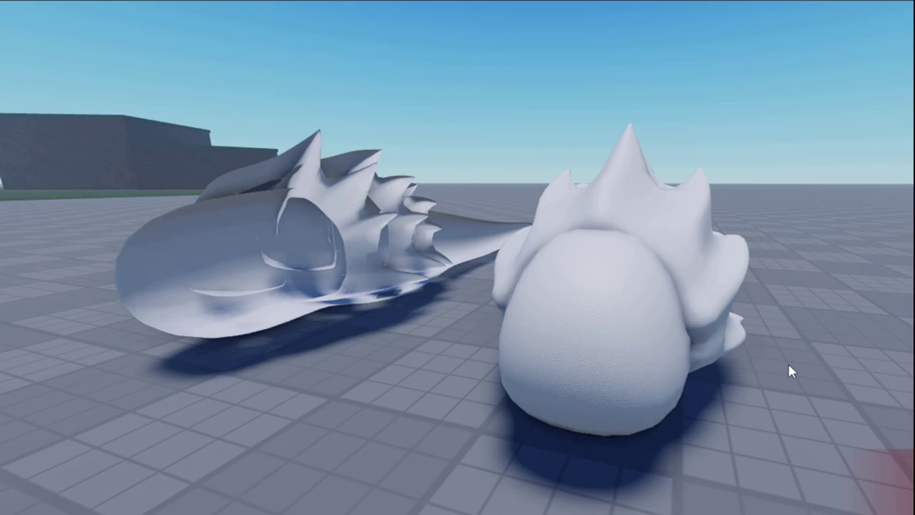
# Switch to Roblox Studio and compare the inverted-normals creature with the solid one, examining the solid model's head and spikes up close
pyautogui.scroll(3, 787, 361)
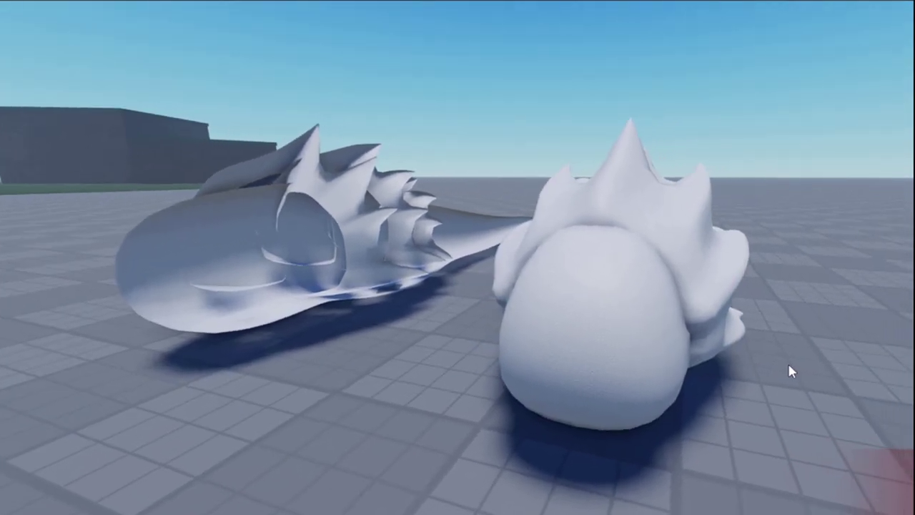
pyautogui.scroll(-2, 788, 362)
pyautogui.scroll(3, 787, 361)
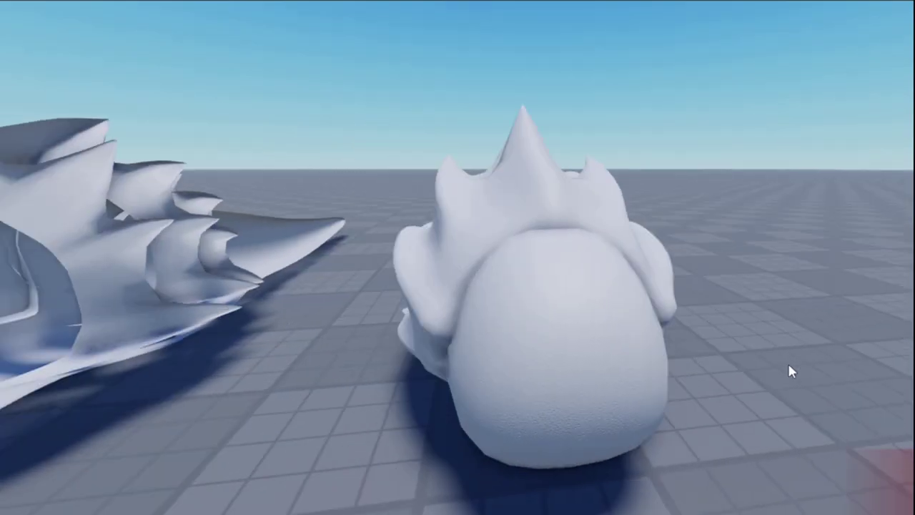
pyautogui.scroll(-2, 787, 361)
pyautogui.scroll(3, 789, 370)
pyautogui.click(788, 363)
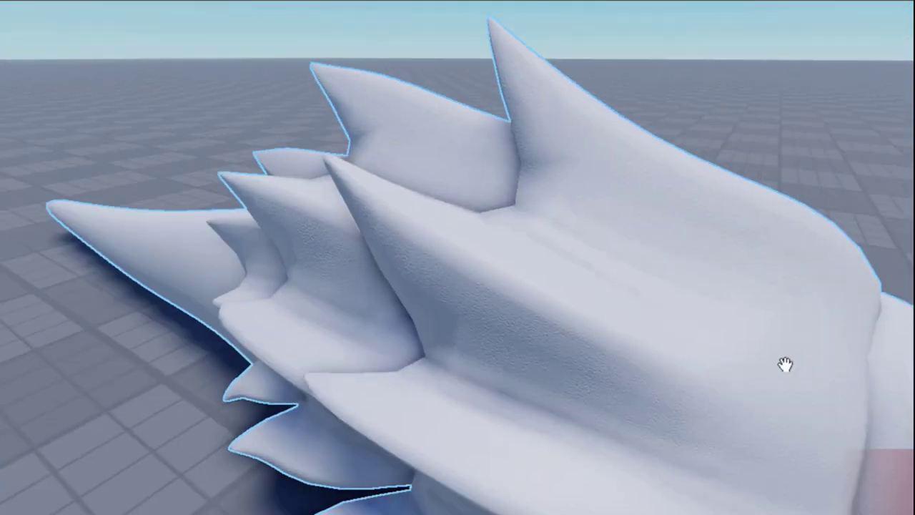
pyautogui.scroll(-3, 787, 364)
pyautogui.scroll(6, 788, 364)
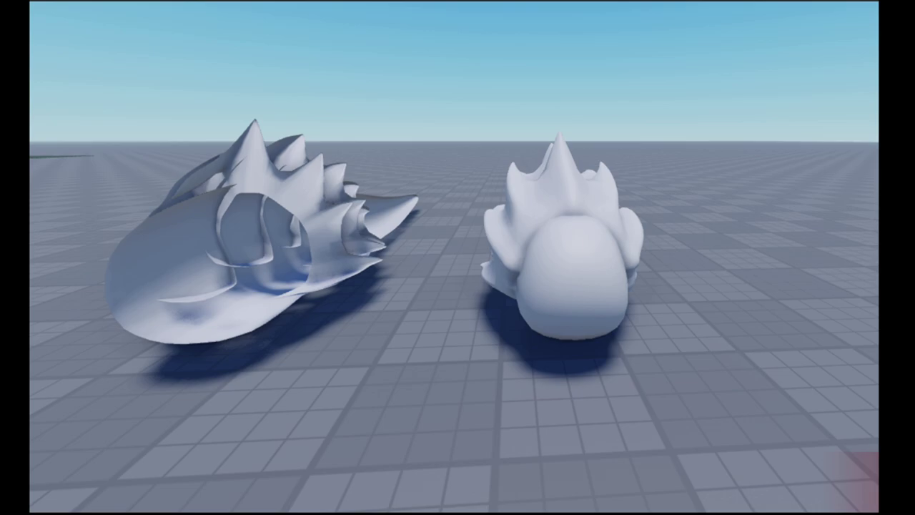
# Fly around the inverted-normals creature and examine its spikes, hollow interior and front opening from several angles
pyautogui.moveTo(520, 364); pyautogui.dragTo(508, 363, button='right')
pyautogui.press('a')
pyautogui.press('w')
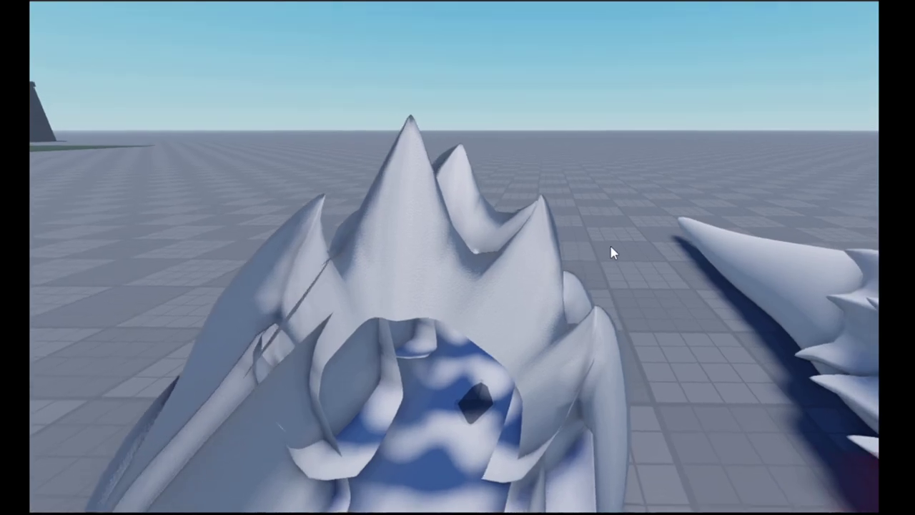
pyautogui.press('w')
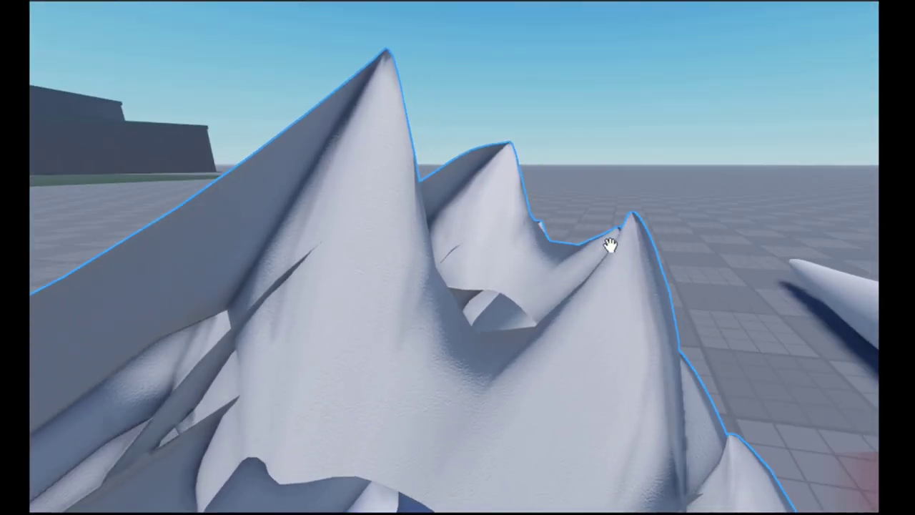
pyautogui.press('s')
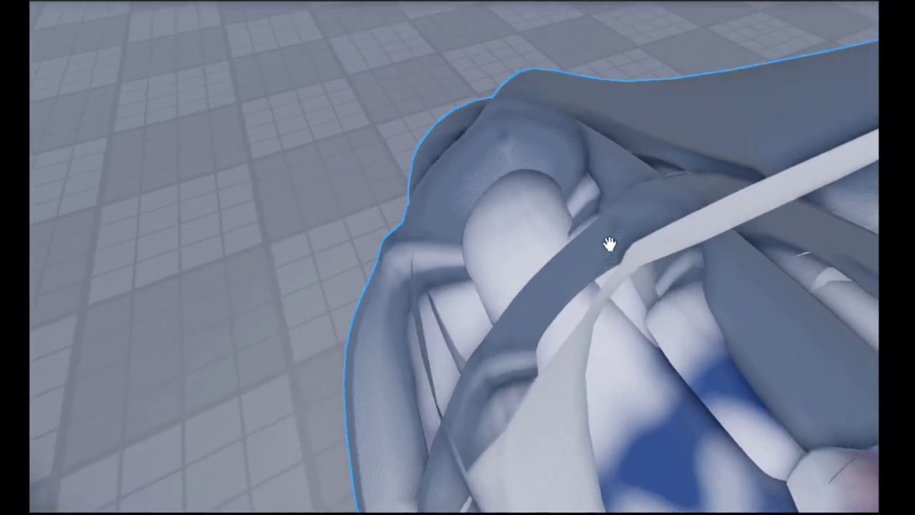
pyautogui.press('w')
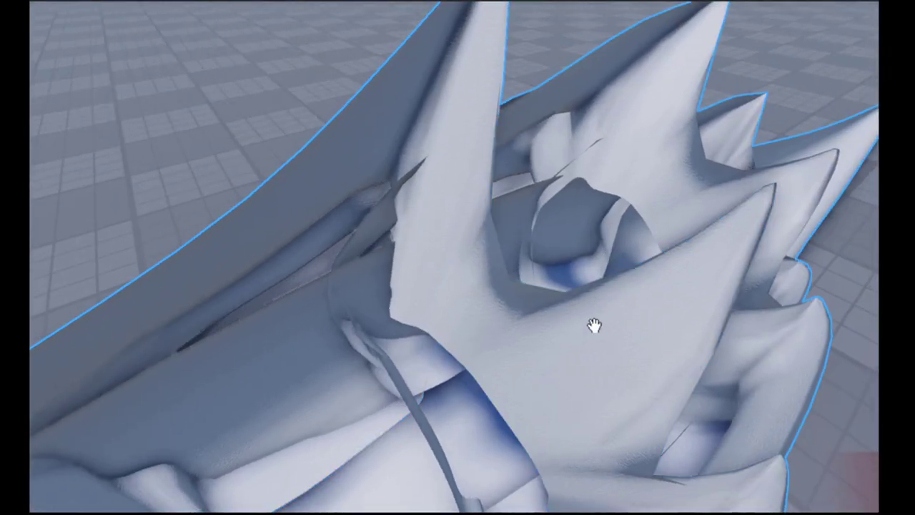
pyautogui.moveTo(645, 332); pyautogui.dragTo(645, 332, button='right')
pyautogui.press('s')
pyautogui.press('w')
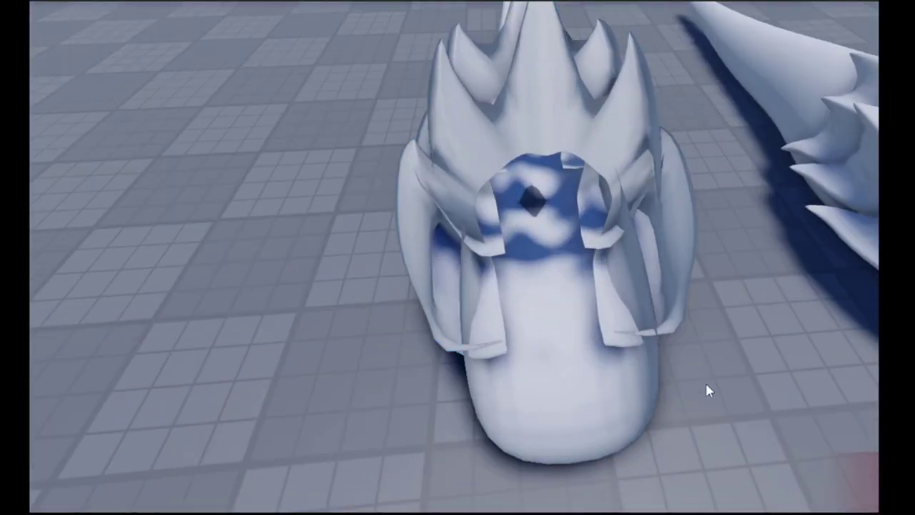
pyautogui.moveTo(768, 429); pyautogui.dragTo(762, 429, button='right')
pyautogui.press('w')
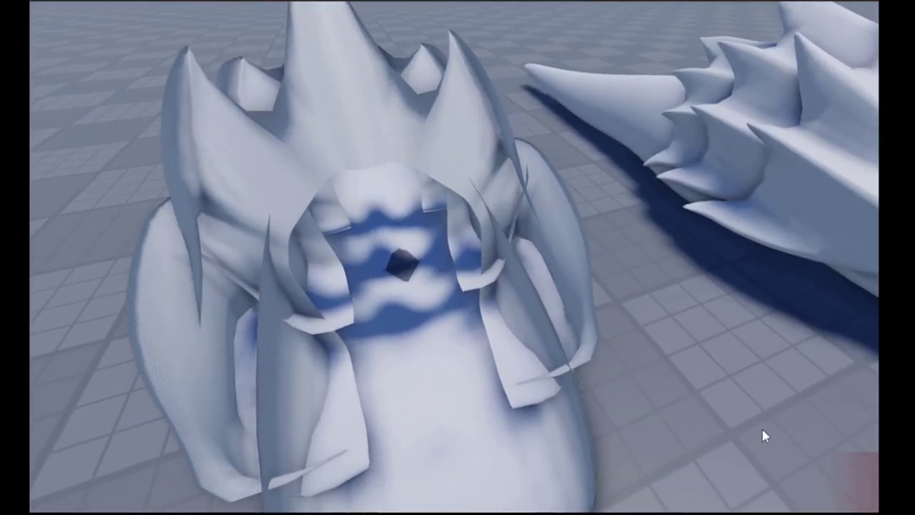
# Select the inverted-normals creature, frame it to examine its front, and deselect it
pyautogui.click(563, 369)
pyautogui.press('f')
pyautogui.moveTo(469, 196); pyautogui.dragTo(470, 197, button='right')
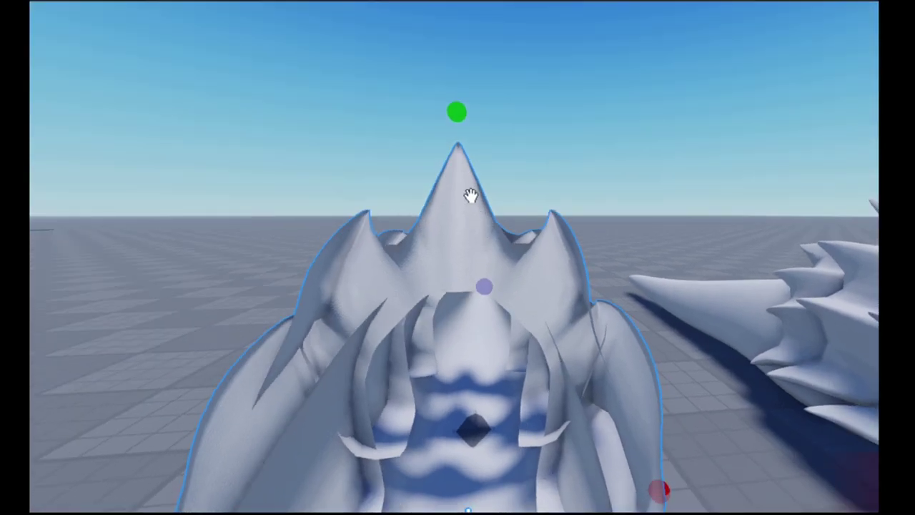
pyautogui.click(601, 182)
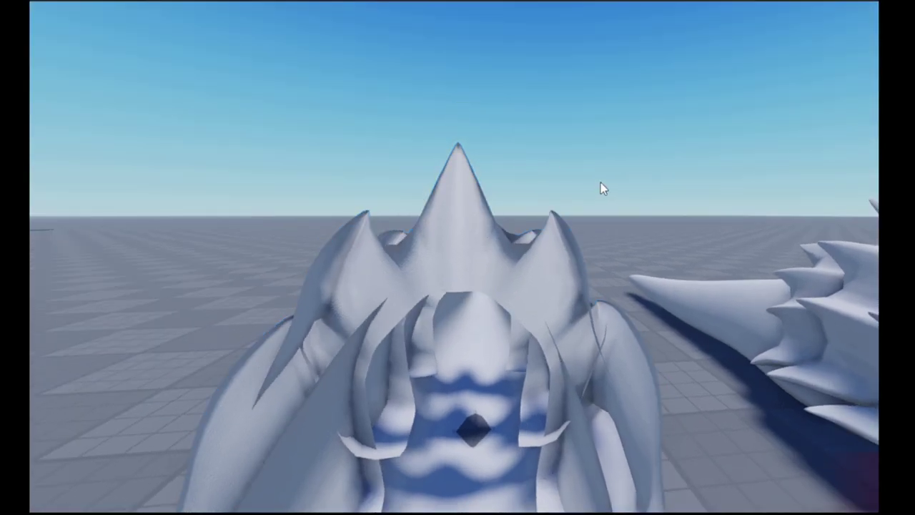